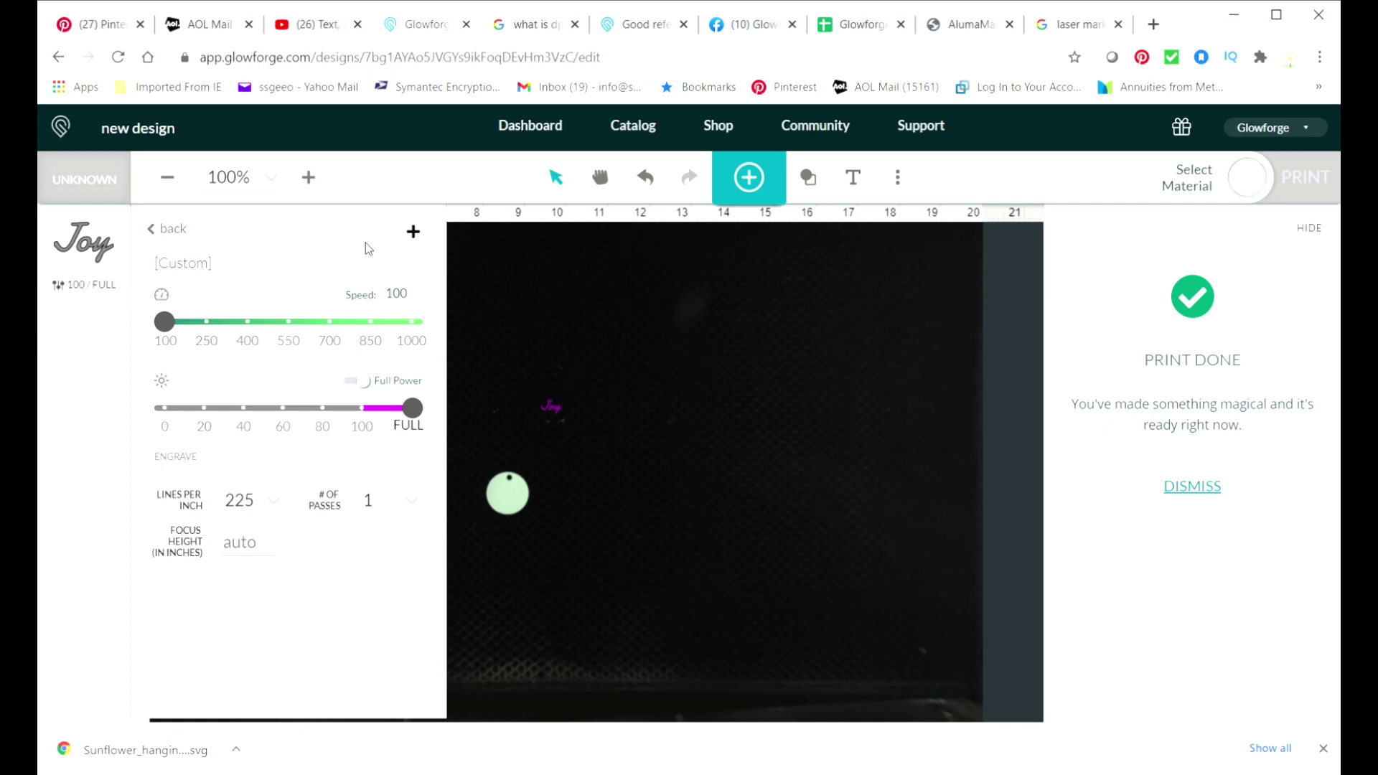
# - Save the current engrave settings as a custom setting named 'Enduramark'
pyautogui.click(414, 233)
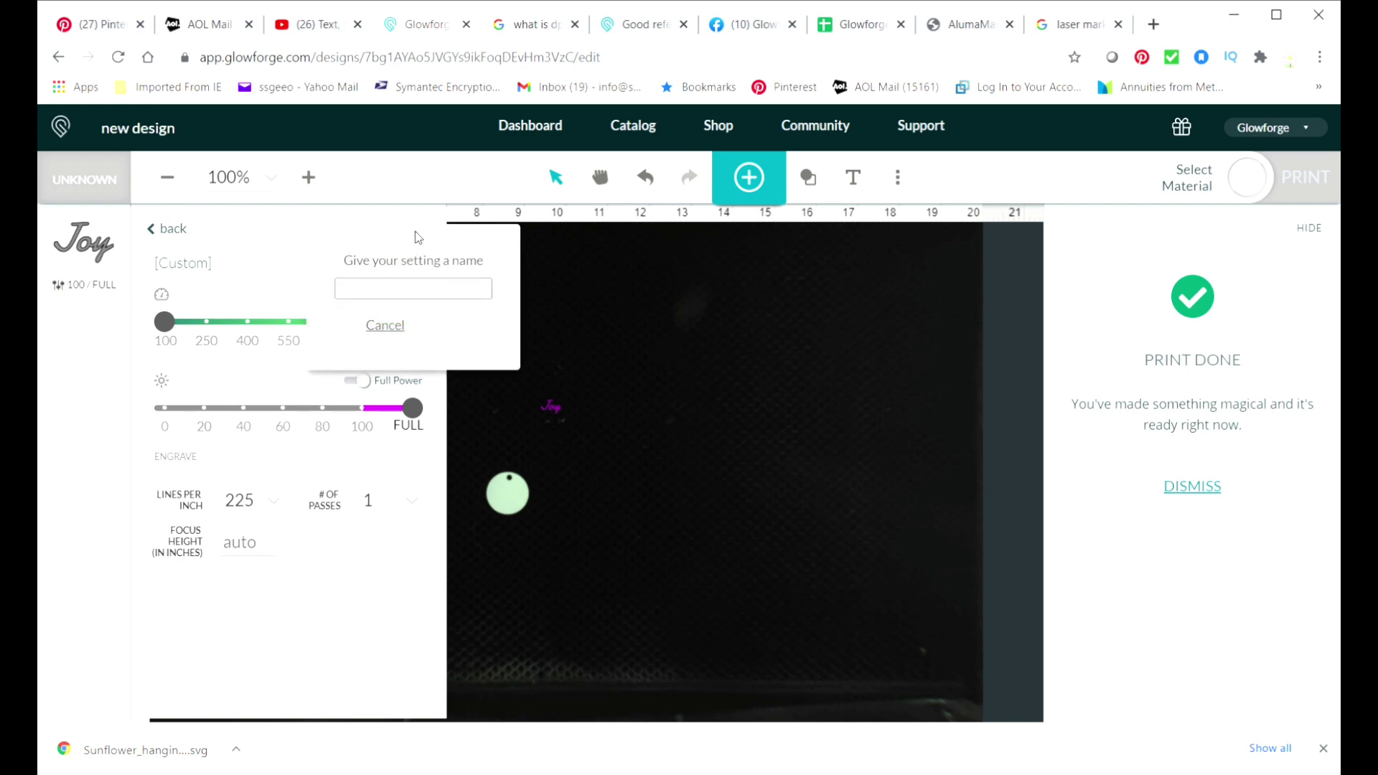
pyautogui.write('Enduramark')
pyautogui.click(449, 325)
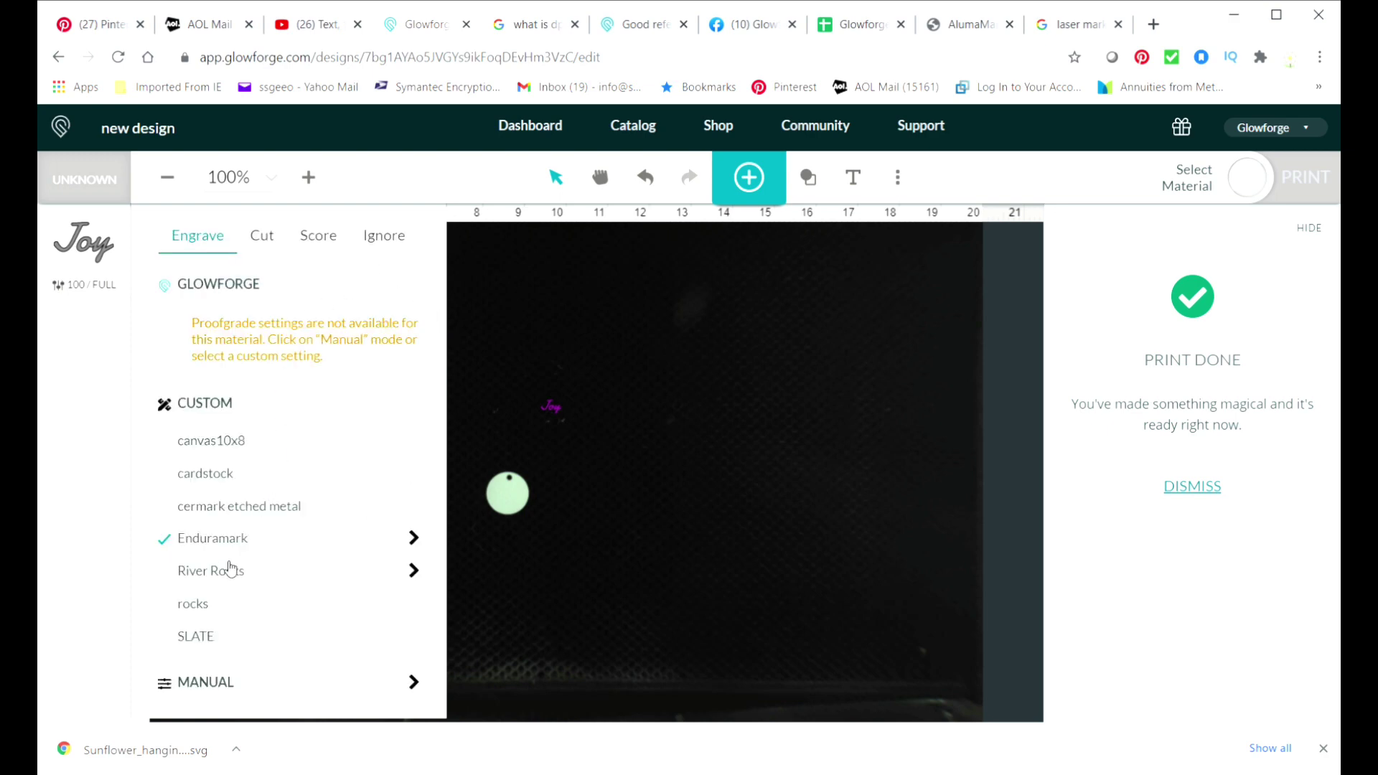
# - Add script text 'Enduramark' on the round tag, zoom in, and bring up its material settings
pyautogui.click(855, 178)
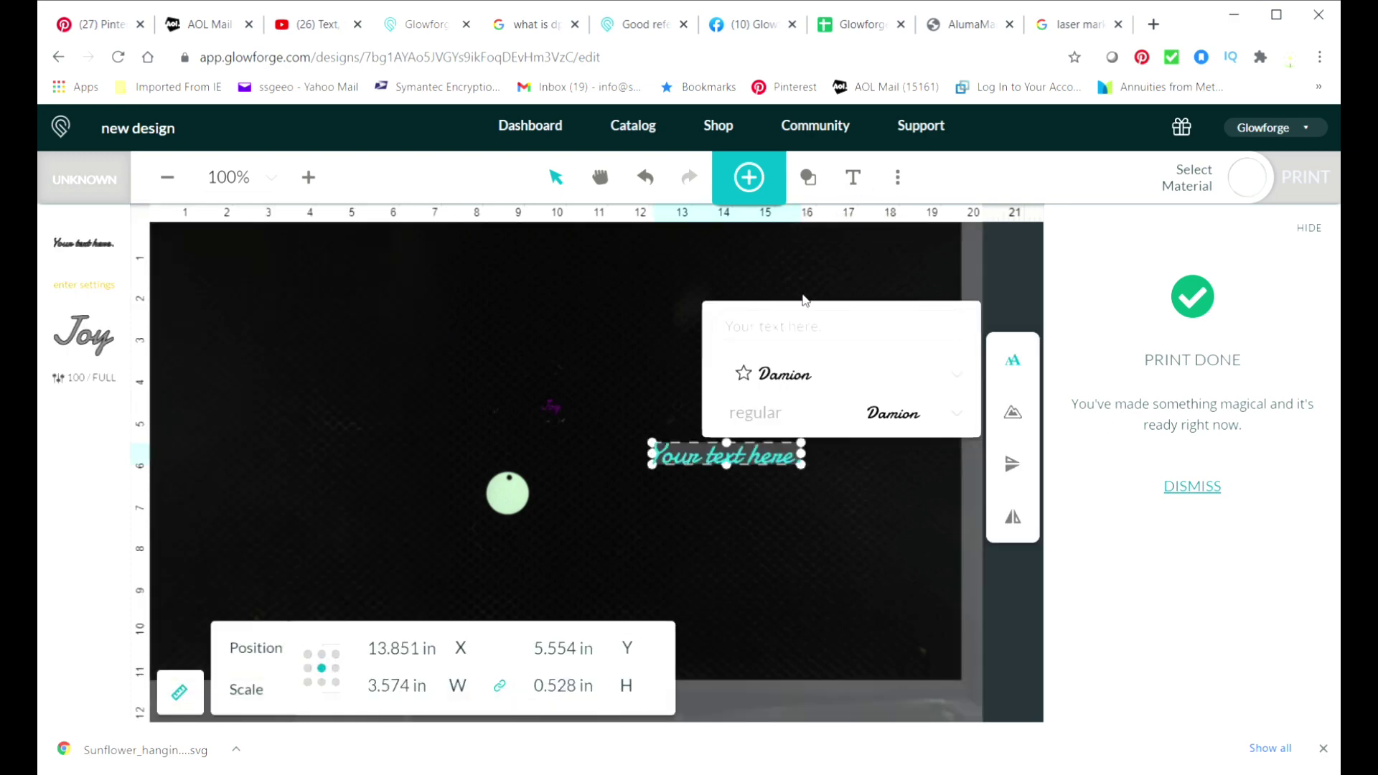
pyautogui.click(824, 332)
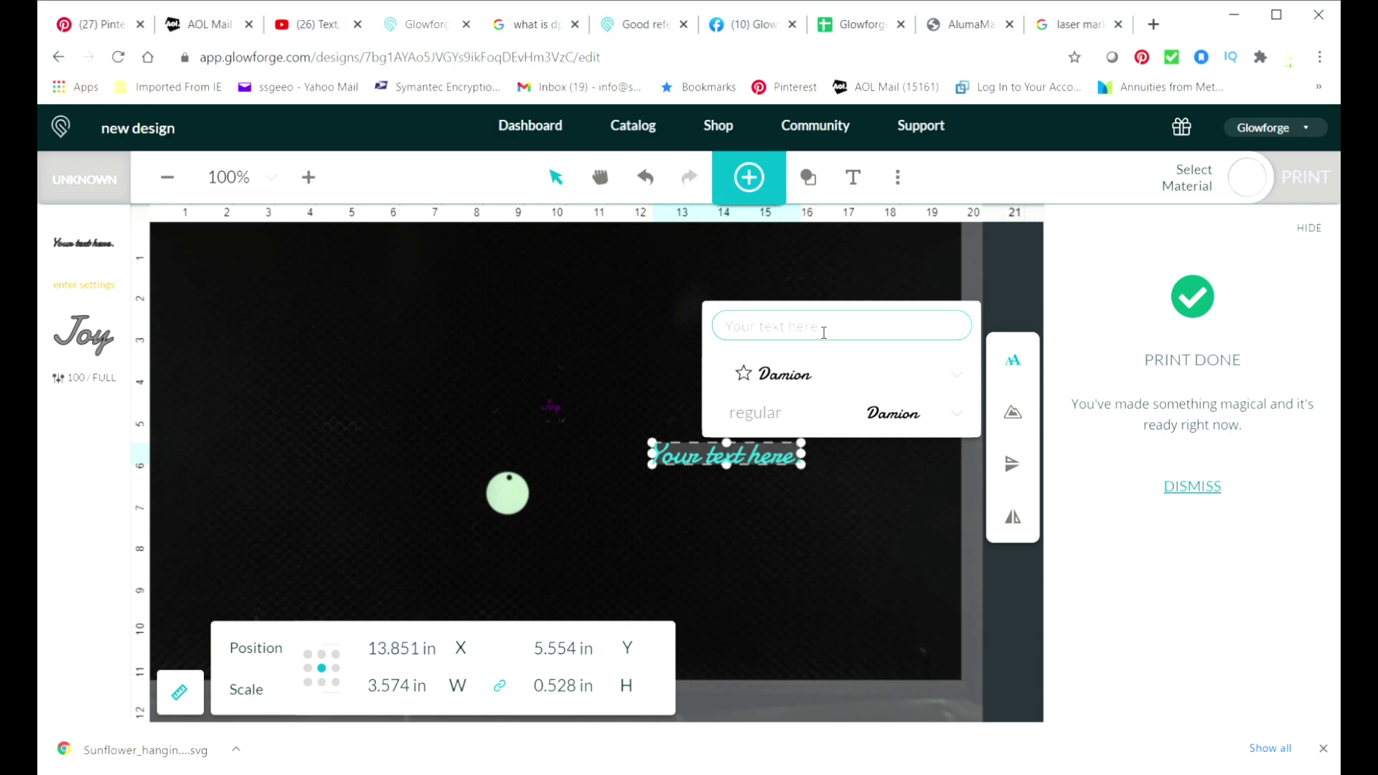
pyautogui.write('E')
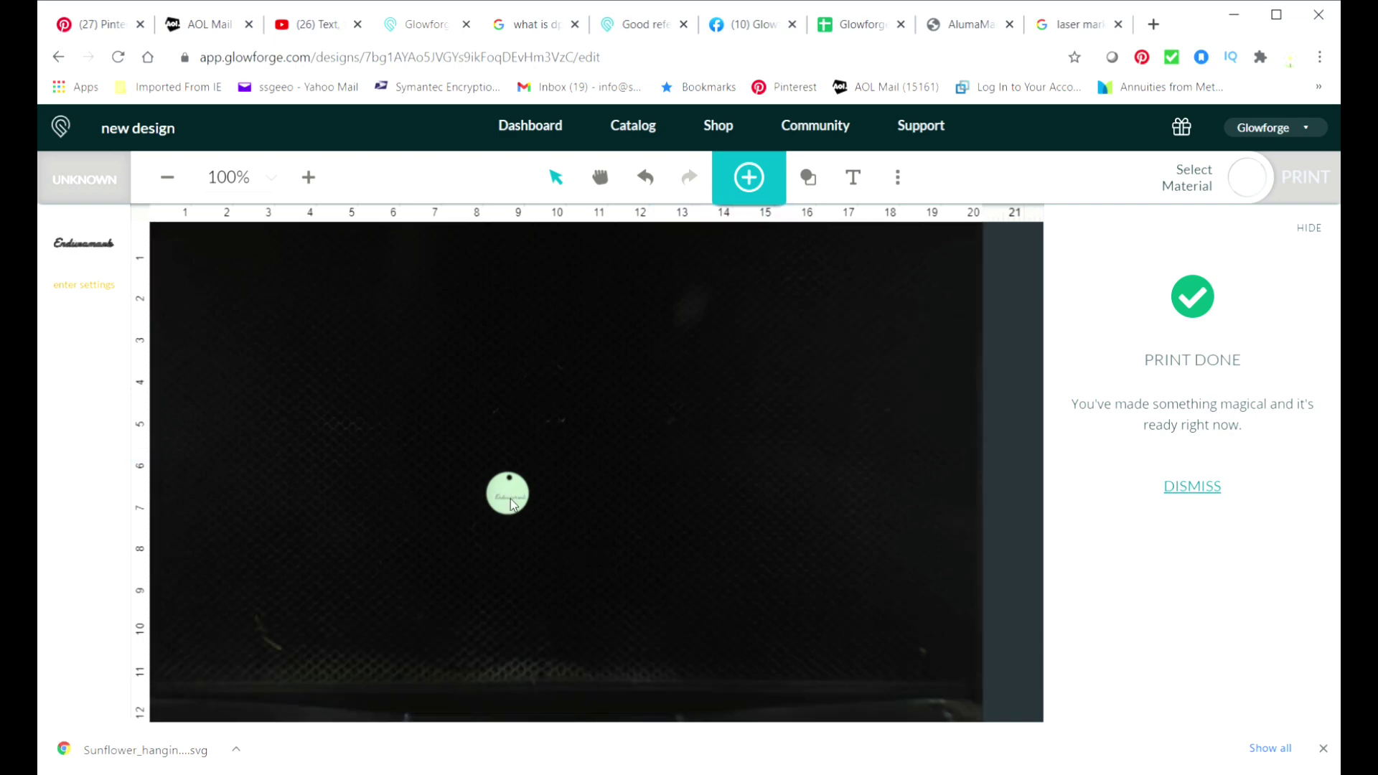
pyautogui.scroll(3, 510, 504)
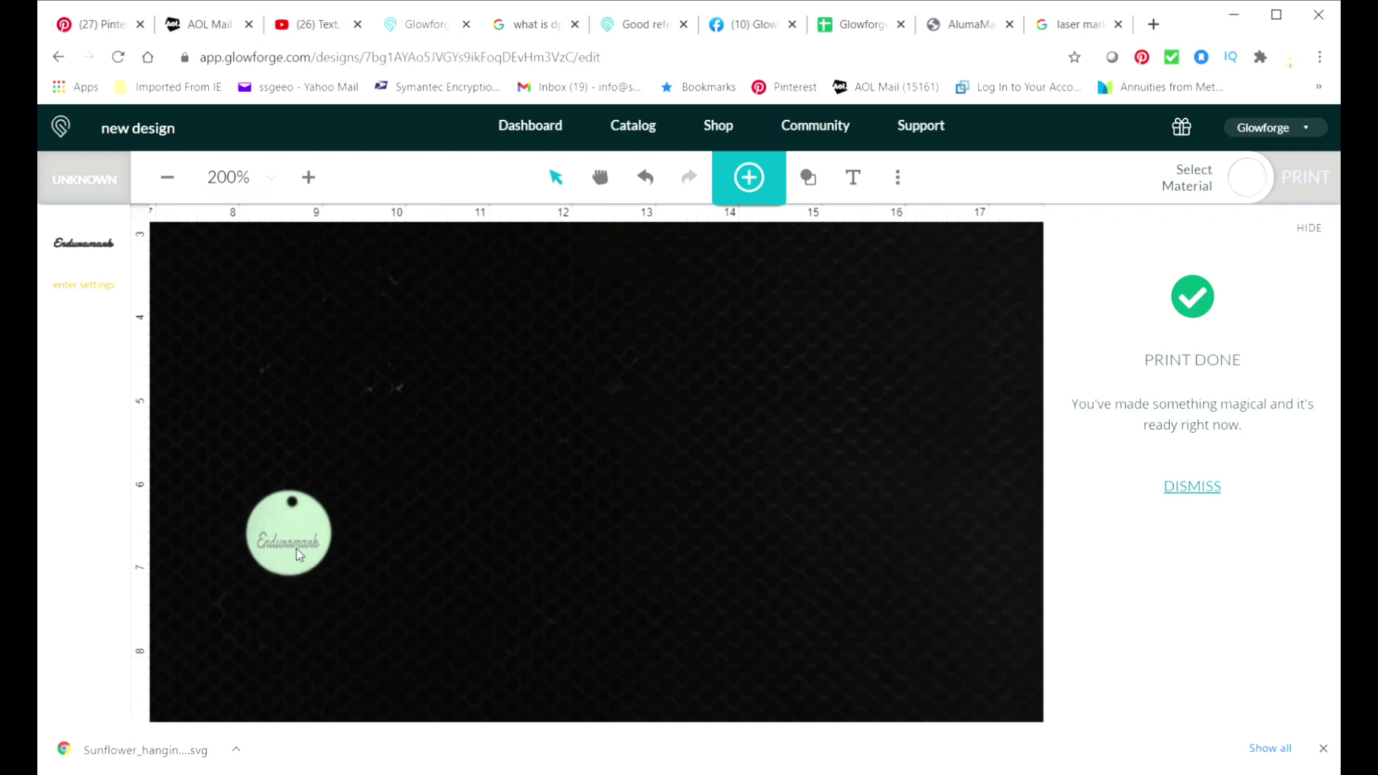
pyautogui.click(92, 285)
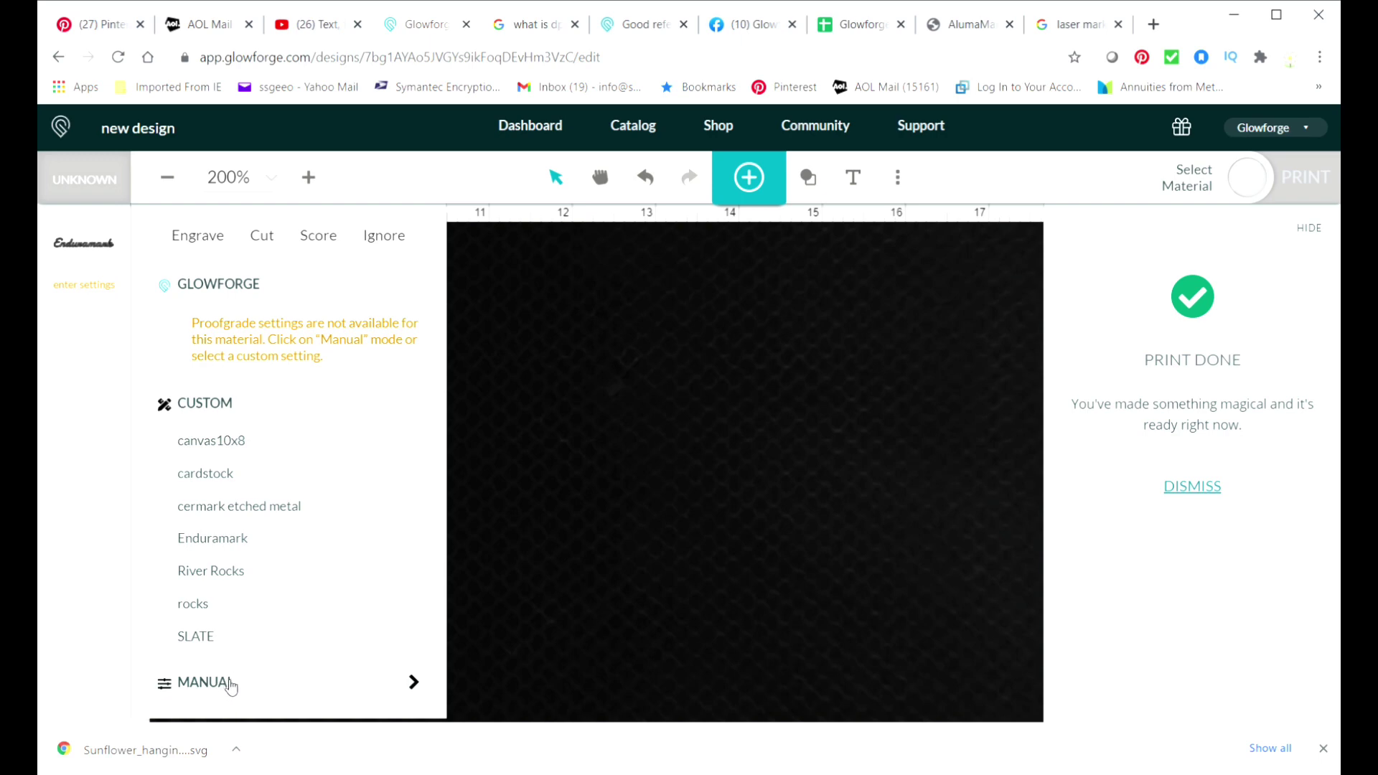
# - Apply the saved Enduramark setting (speed 100, full power) to the text and nudge it slightly up
pyautogui.click(247, 544)
pyautogui.click(646, 447)
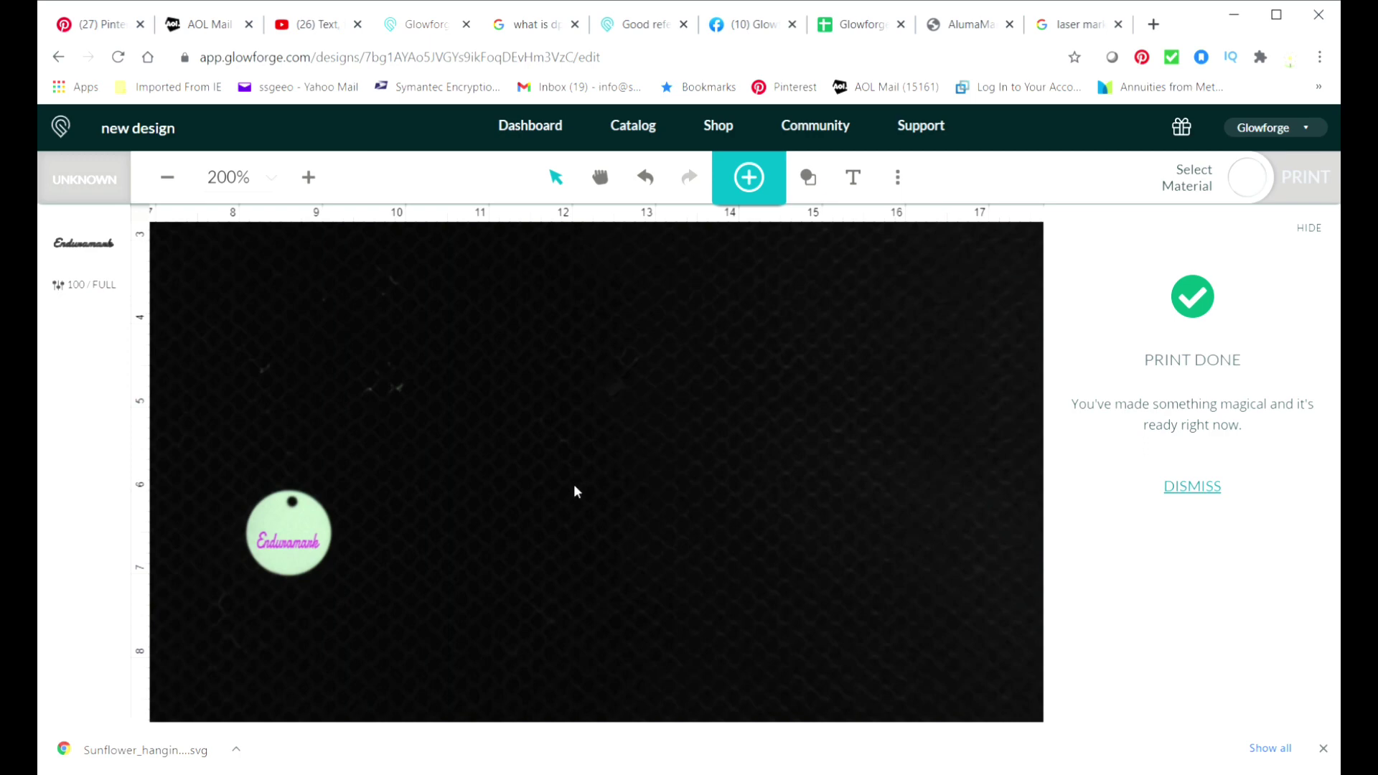
pyautogui.click(291, 546)
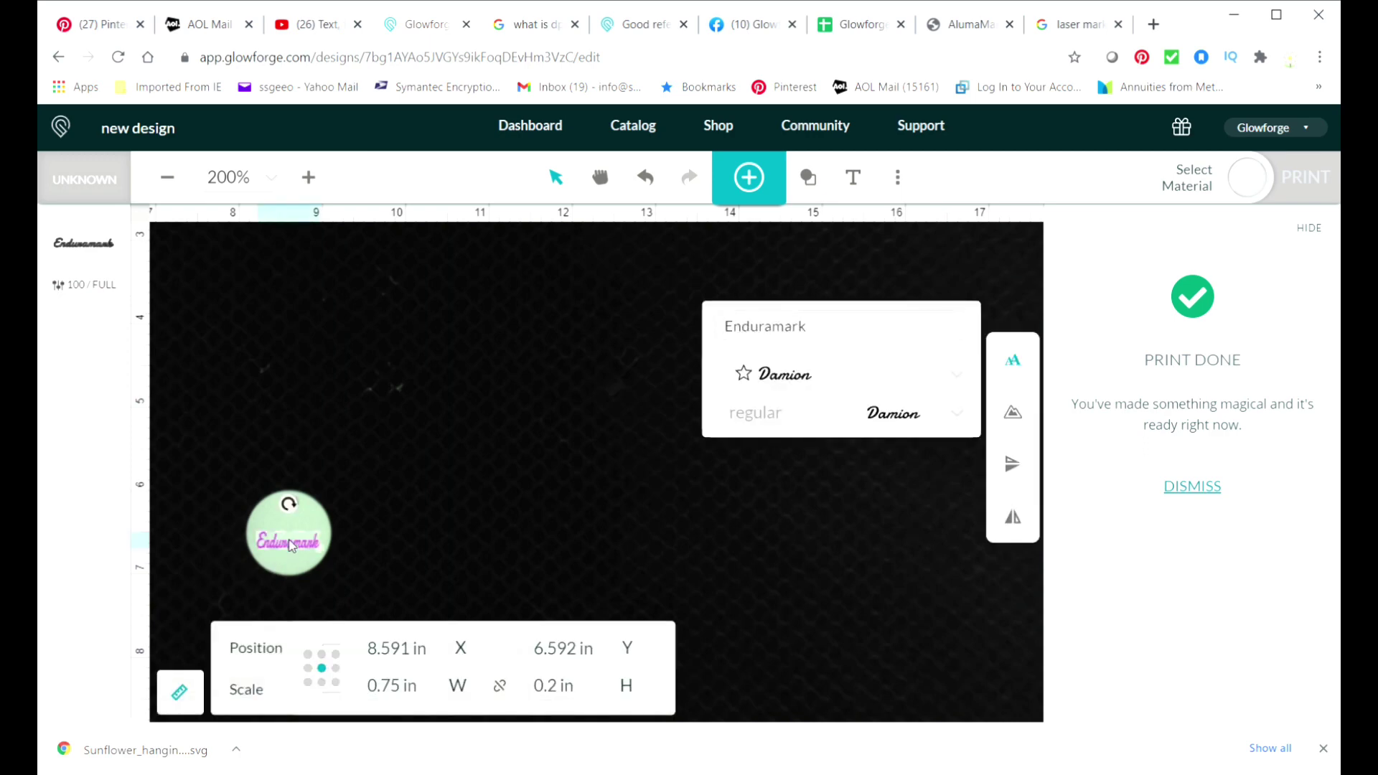
pyautogui.press('Up')
pyautogui.press('Up')
pyautogui.click(505, 555)
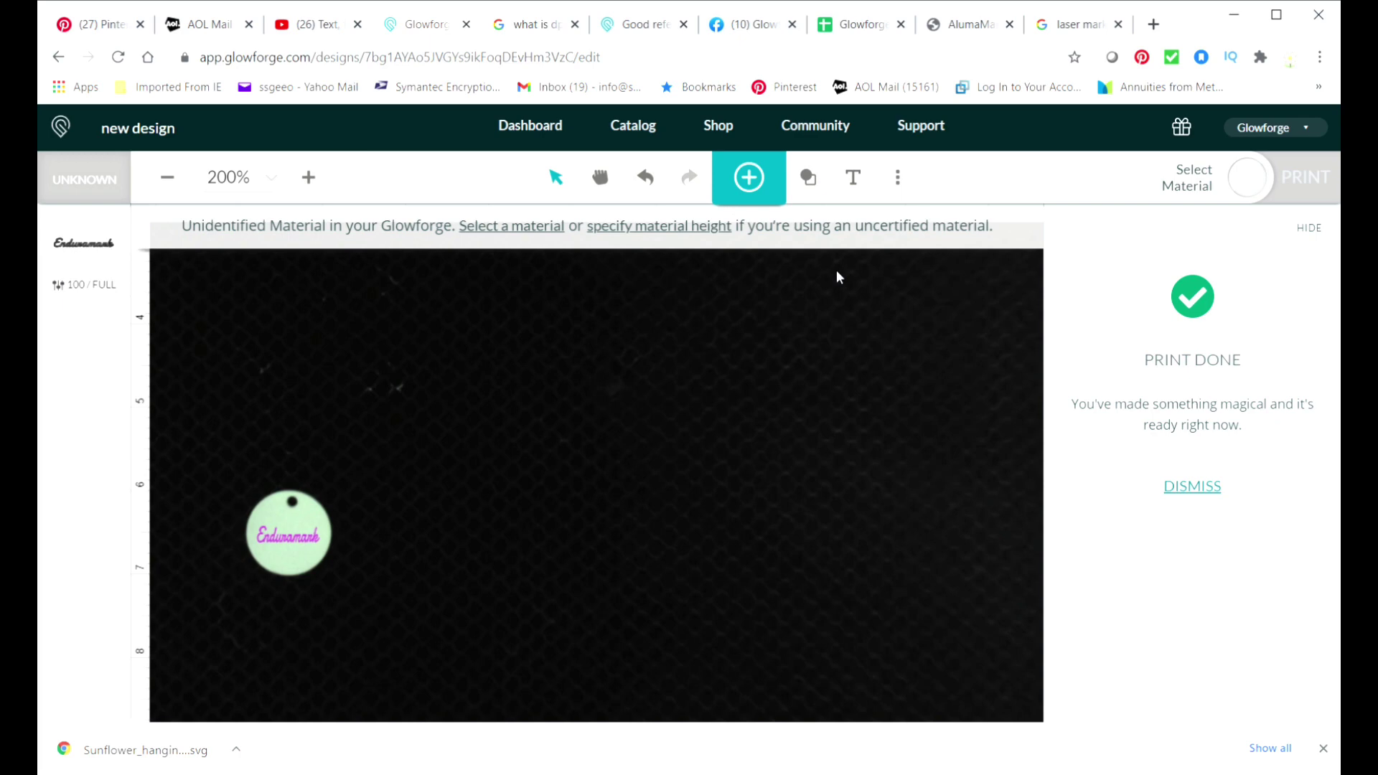
# - Use Set Focus from the extra options menu to focus on the round tag
pyautogui.click(898, 183)
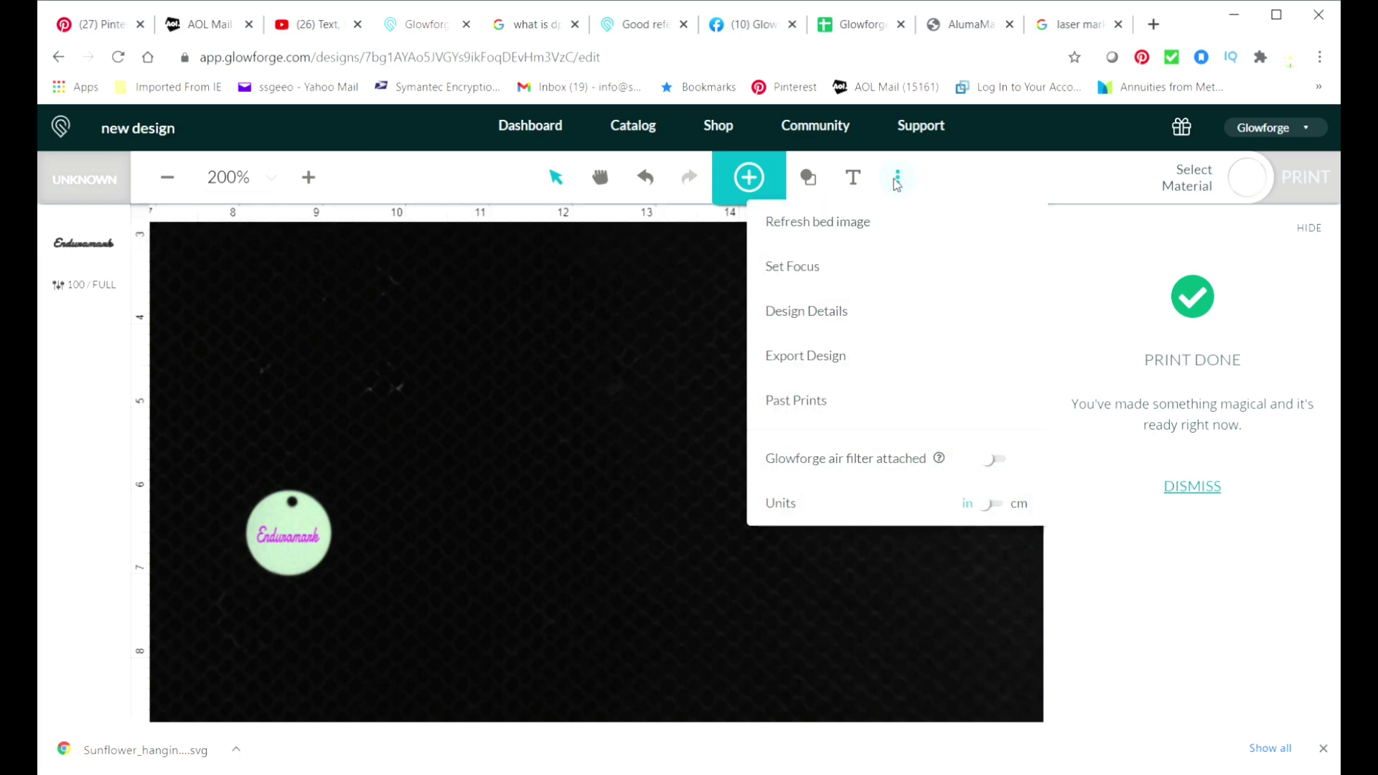
pyautogui.click(783, 272)
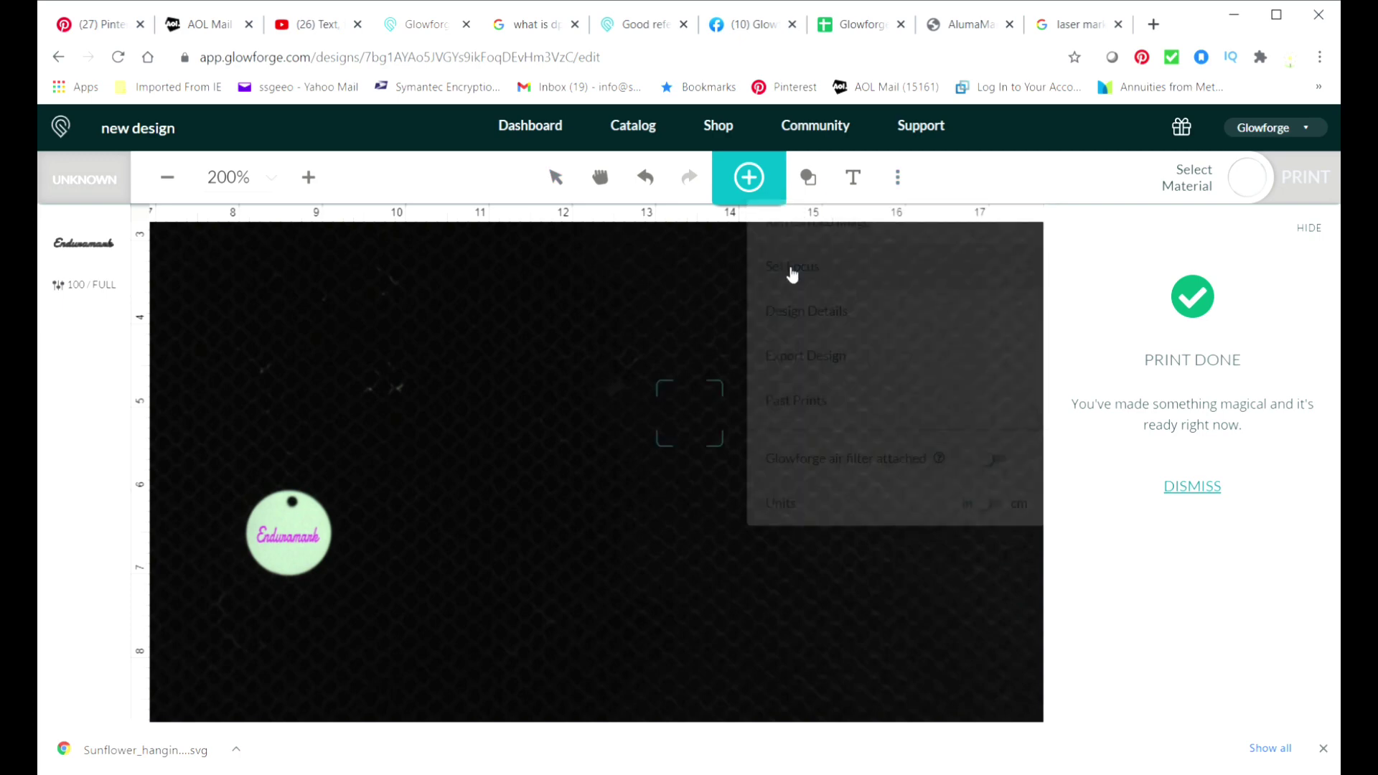
pyautogui.click(292, 540)
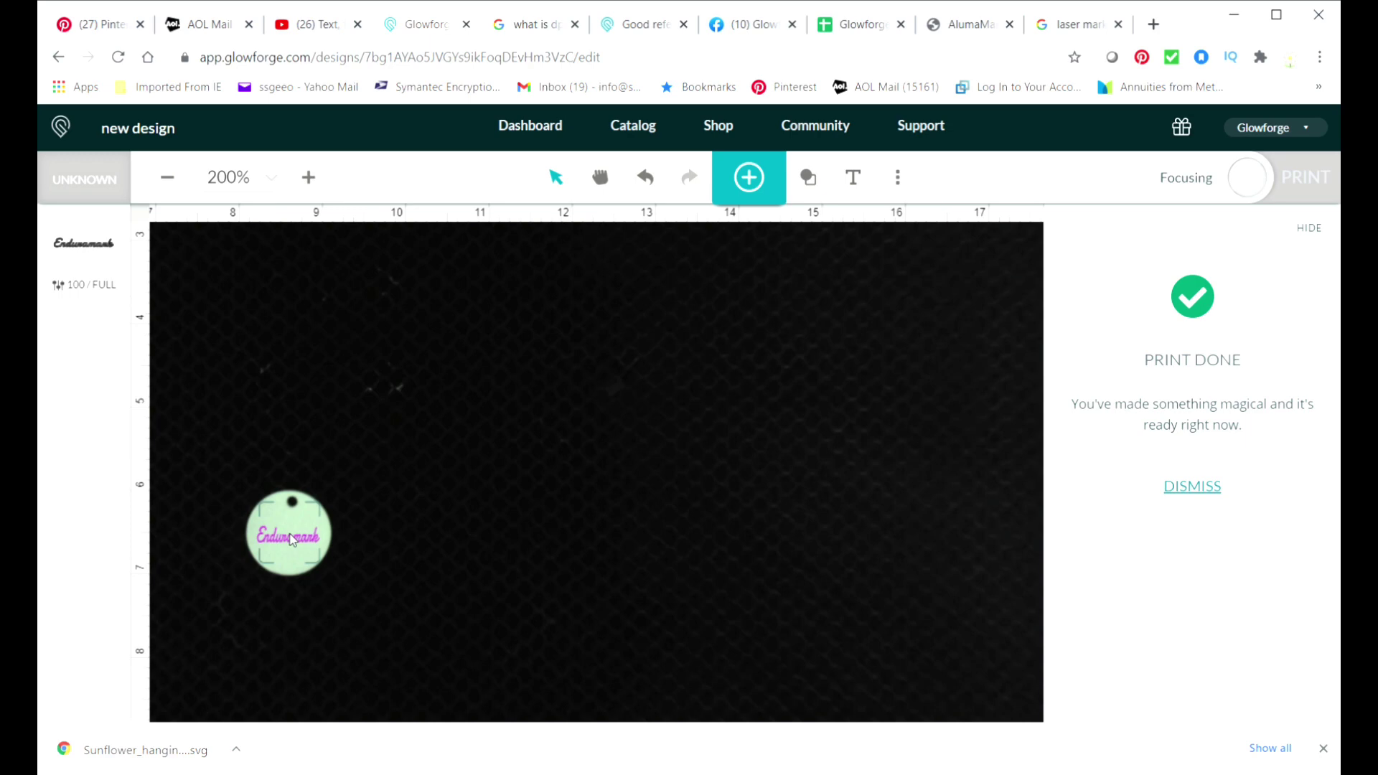
pyautogui.click(291, 539)
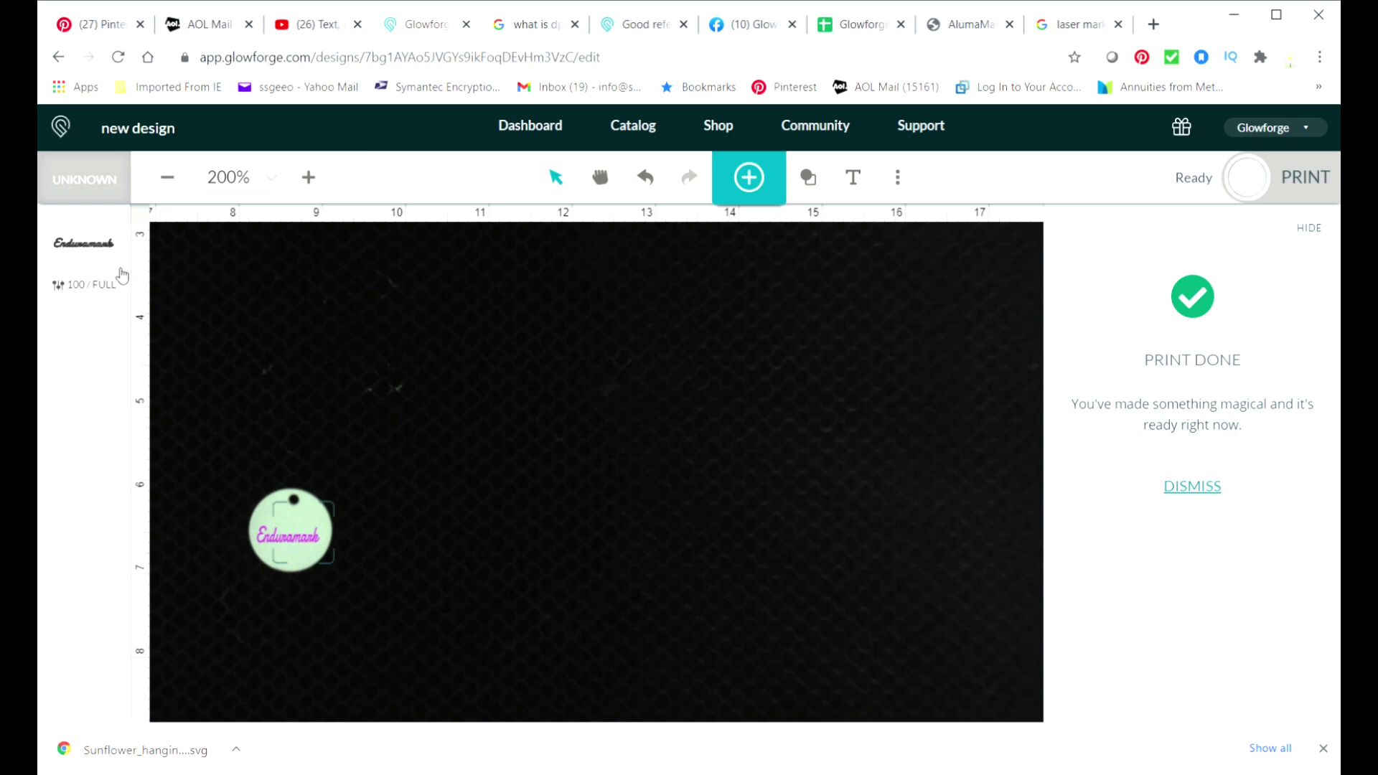
# - Start the print, cancel it to fix the LPI, and reopen the engrave settings list
pyautogui.click(1246, 184)
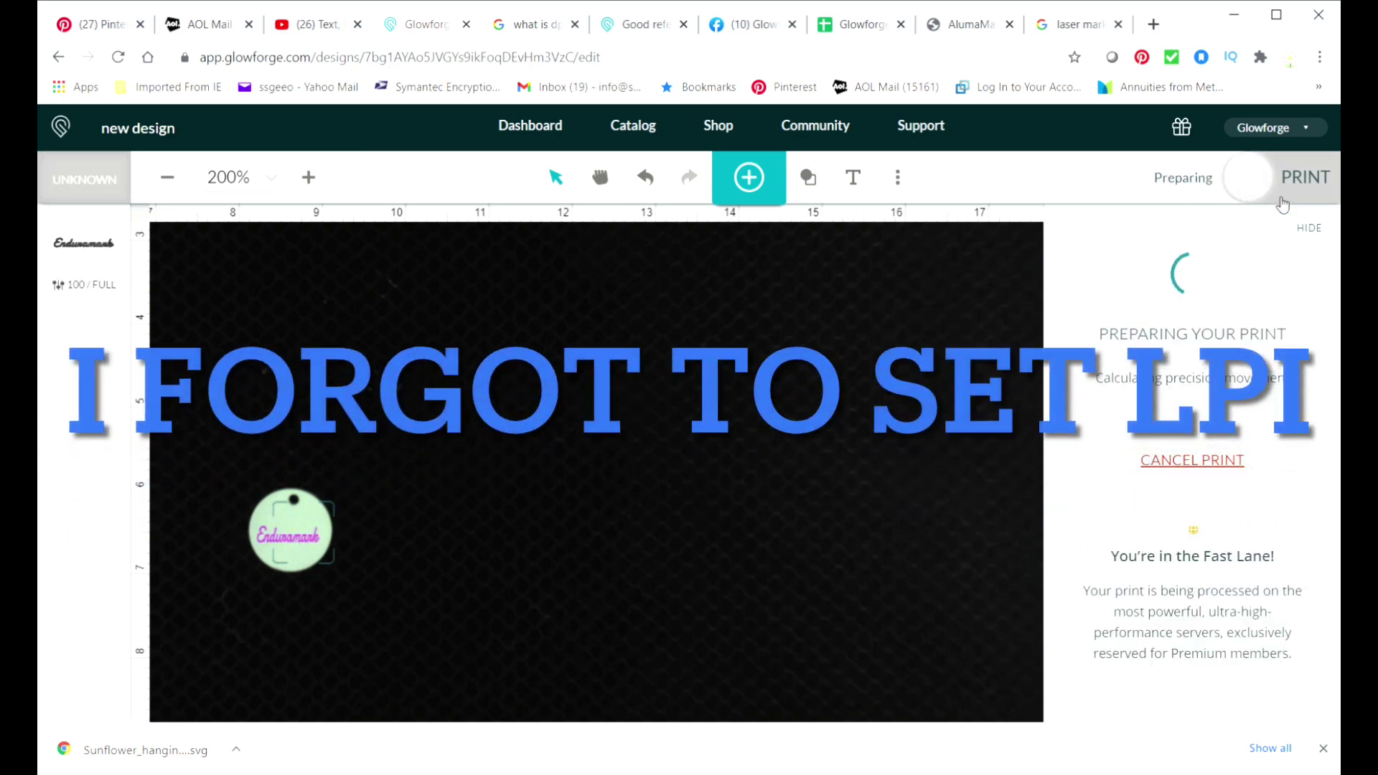
pyautogui.click(1199, 460)
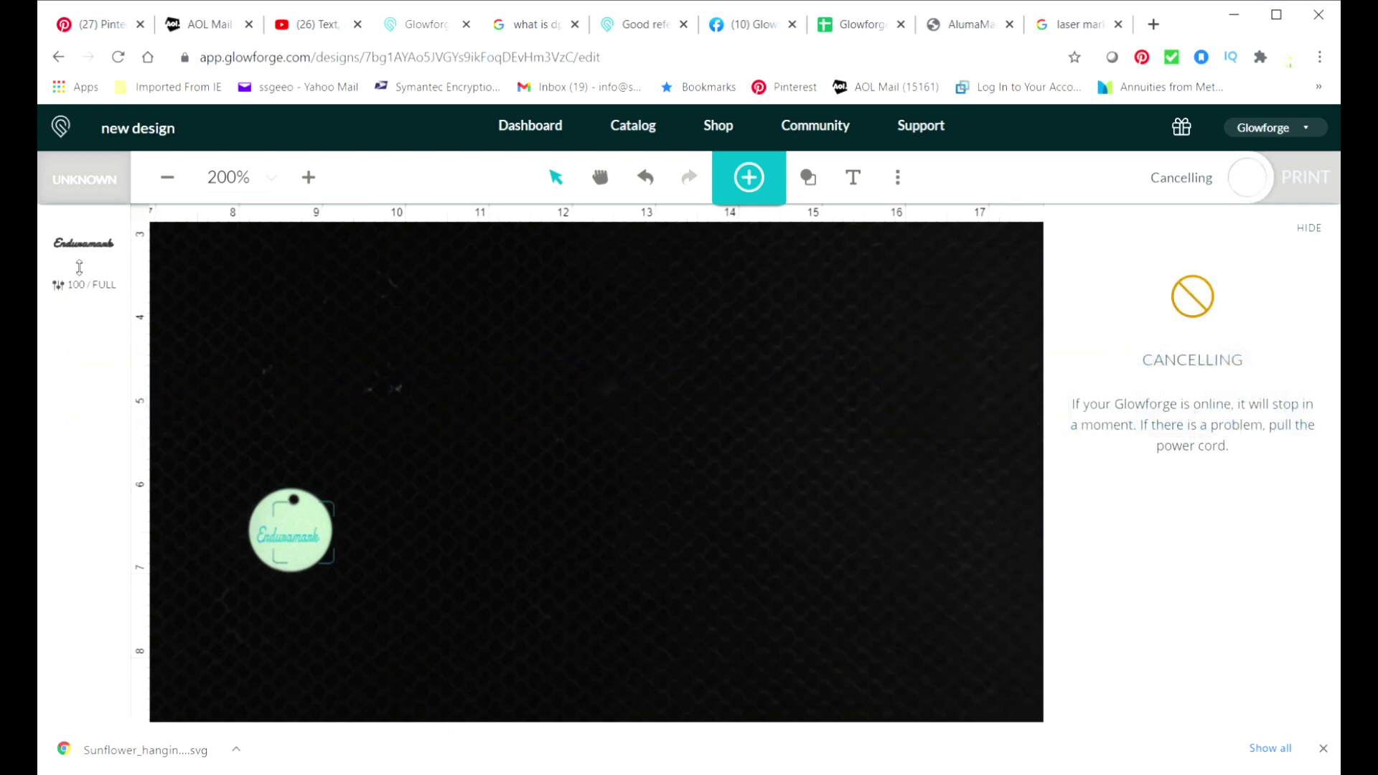
pyautogui.click(90, 285)
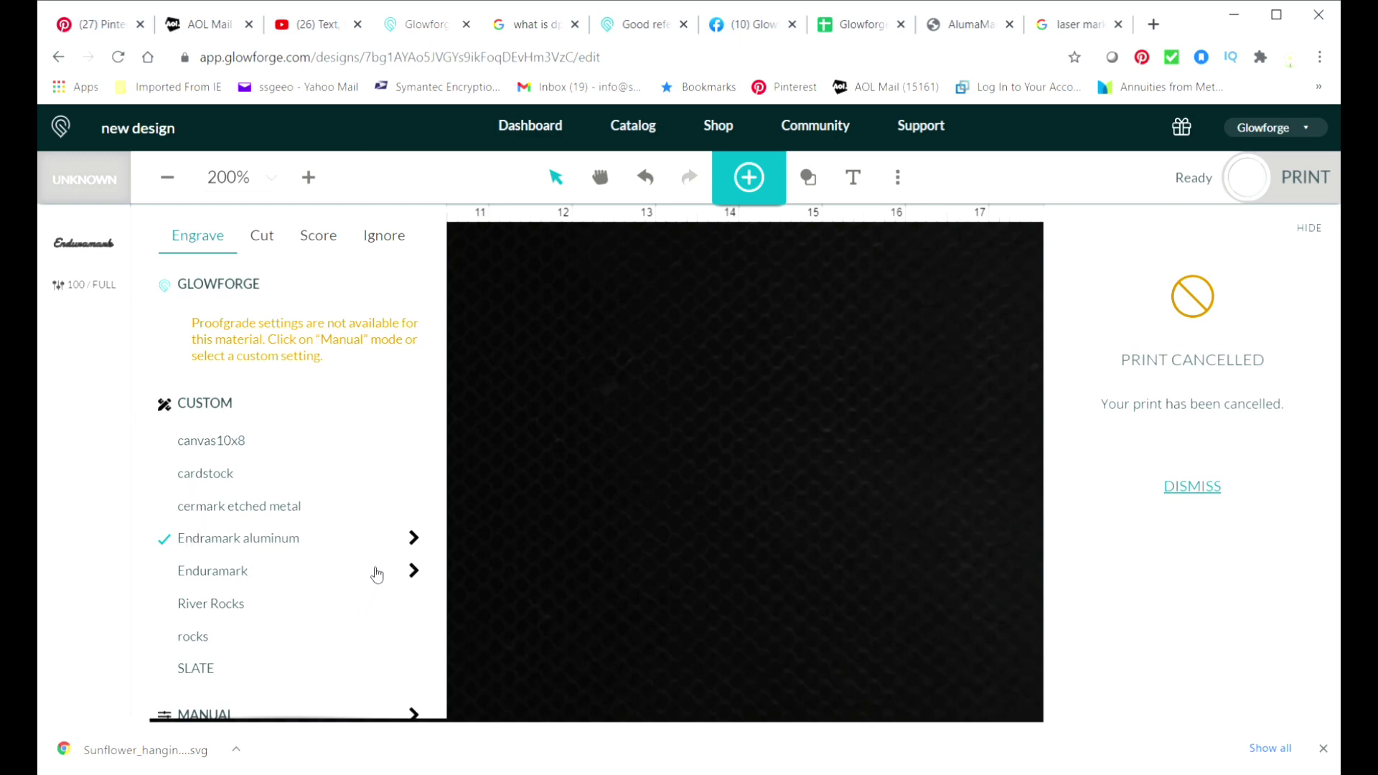
# - Change the Endramark aluminum setting to 270 lines per inch, save it, and confirm the value
pyautogui.click(414, 540)
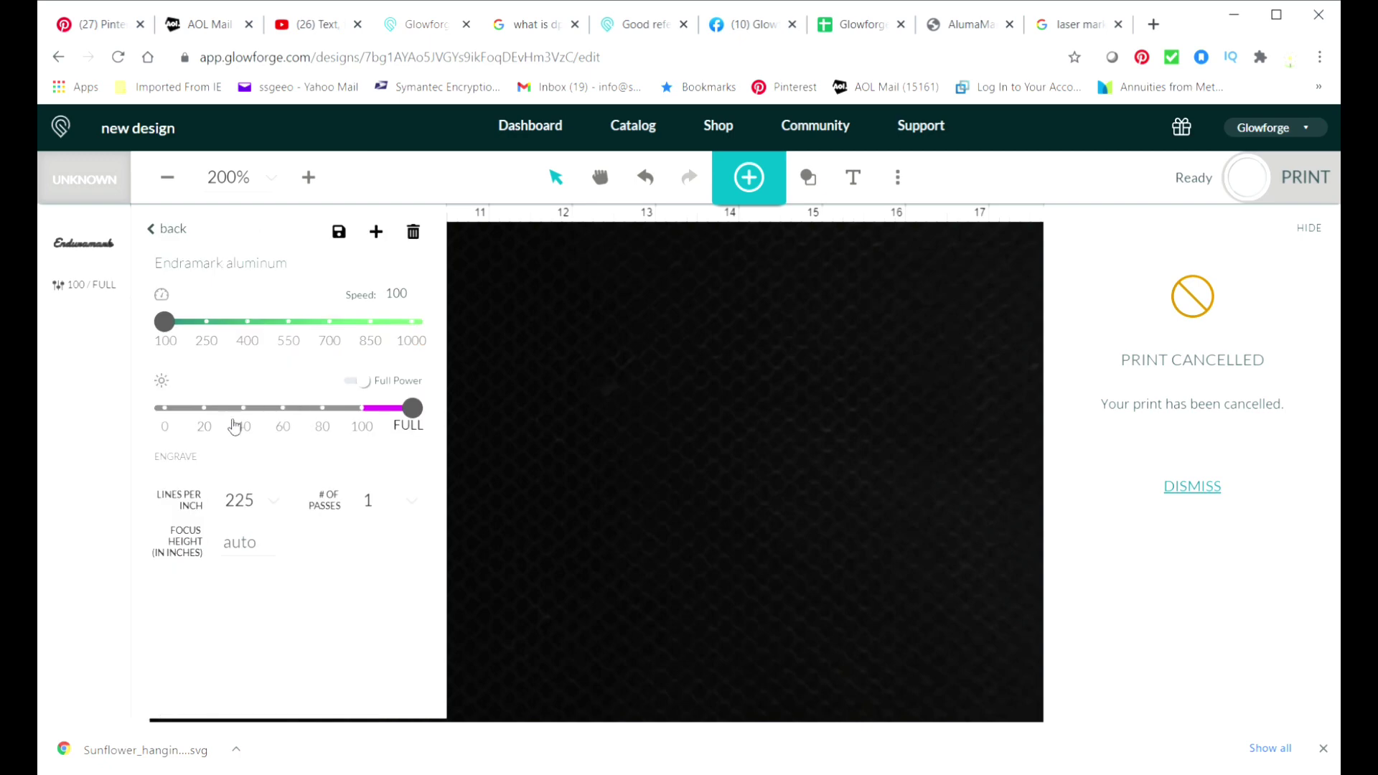
pyautogui.click(273, 502)
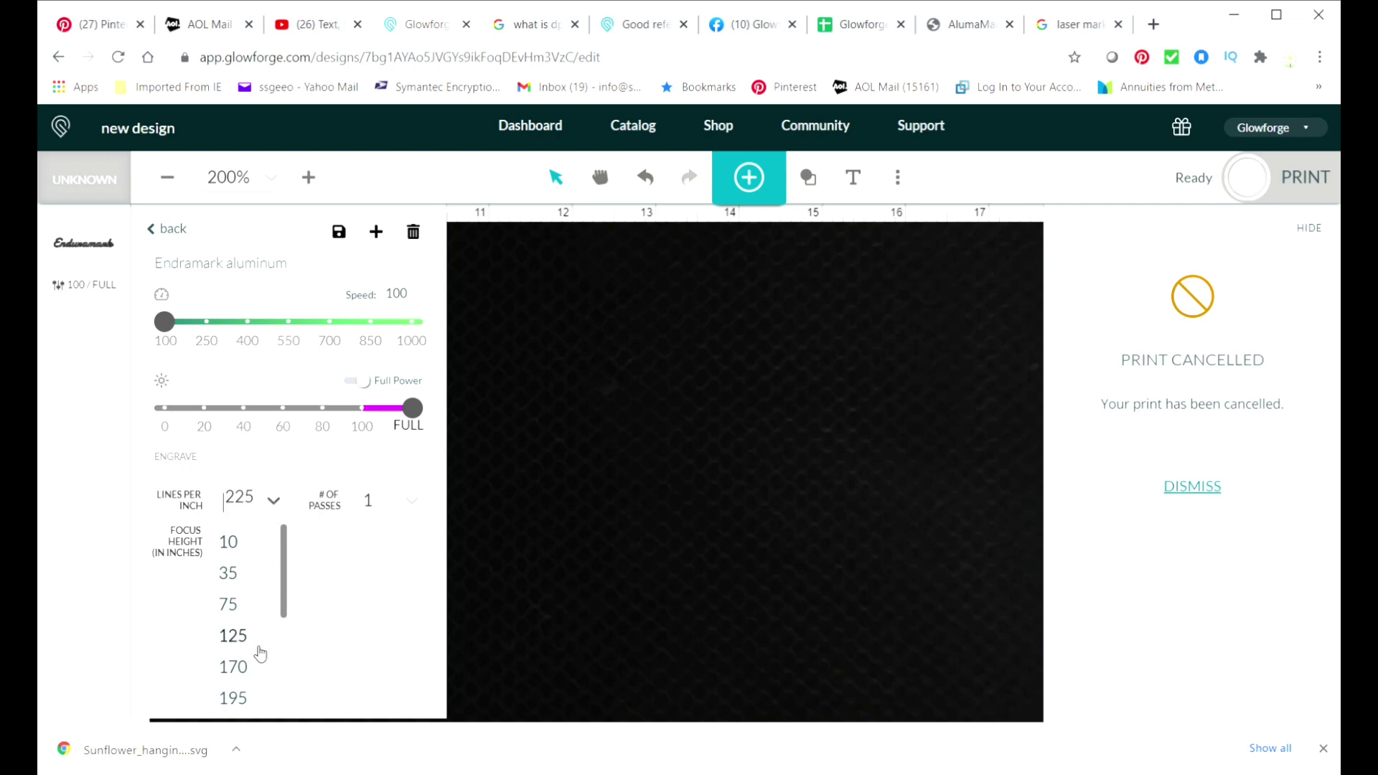
pyautogui.moveTo(283, 614); pyautogui.dragTo(274, 678)
pyautogui.click(240, 636)
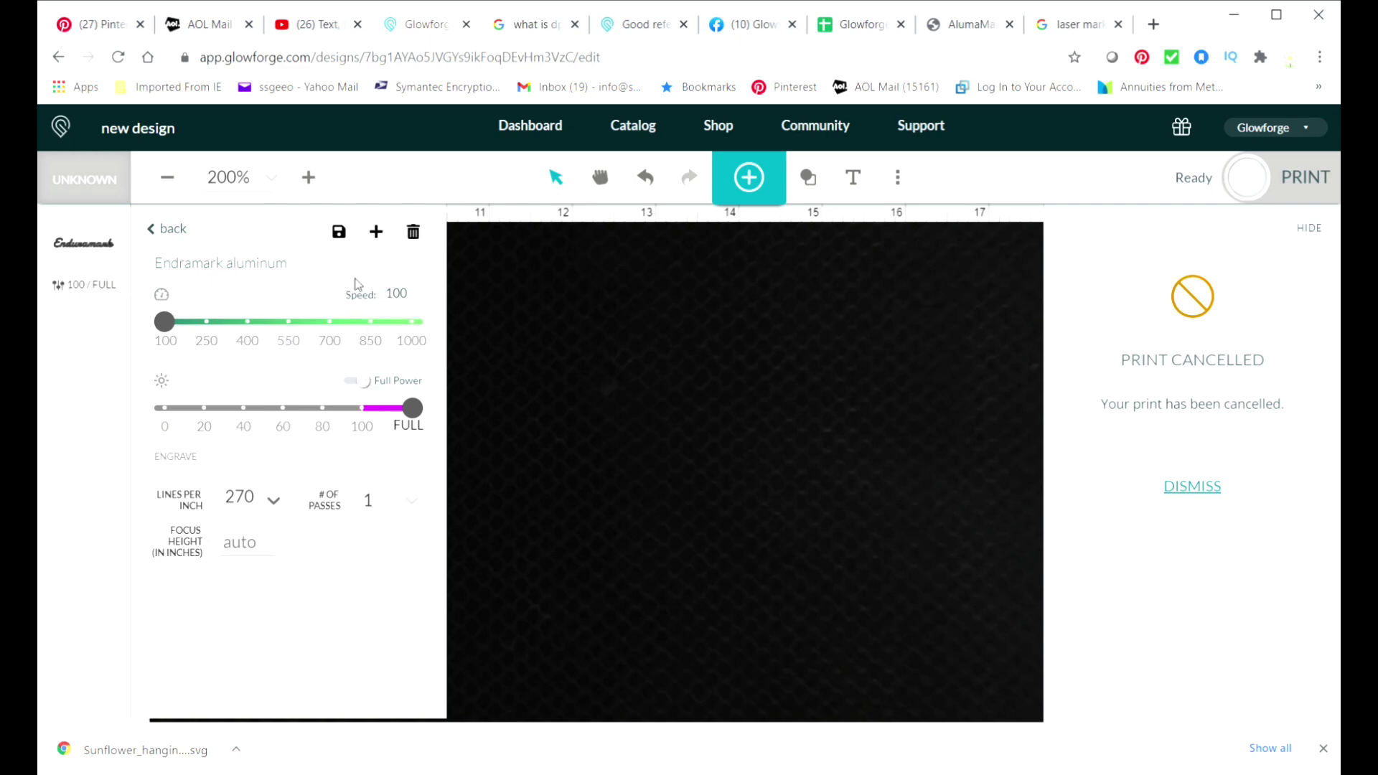
pyautogui.click(339, 233)
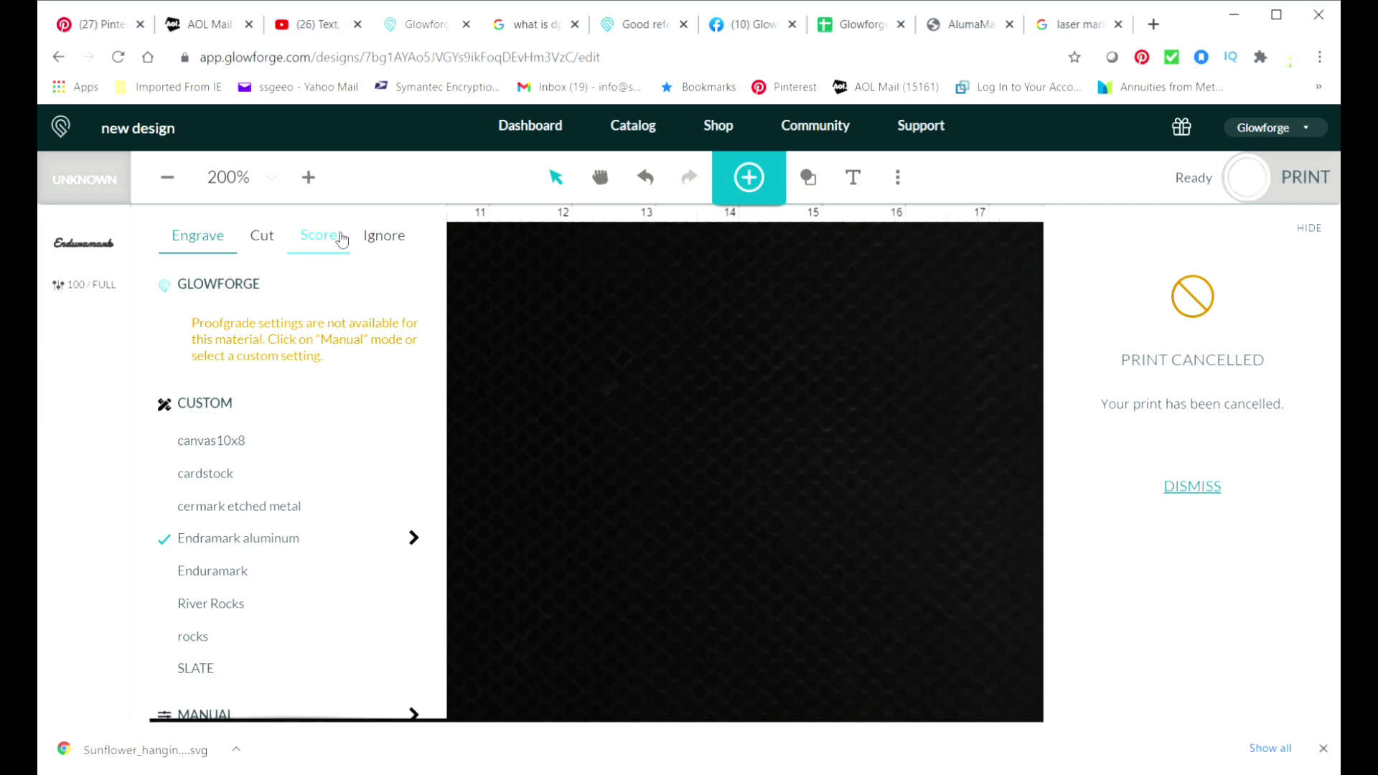
pyautogui.click(420, 542)
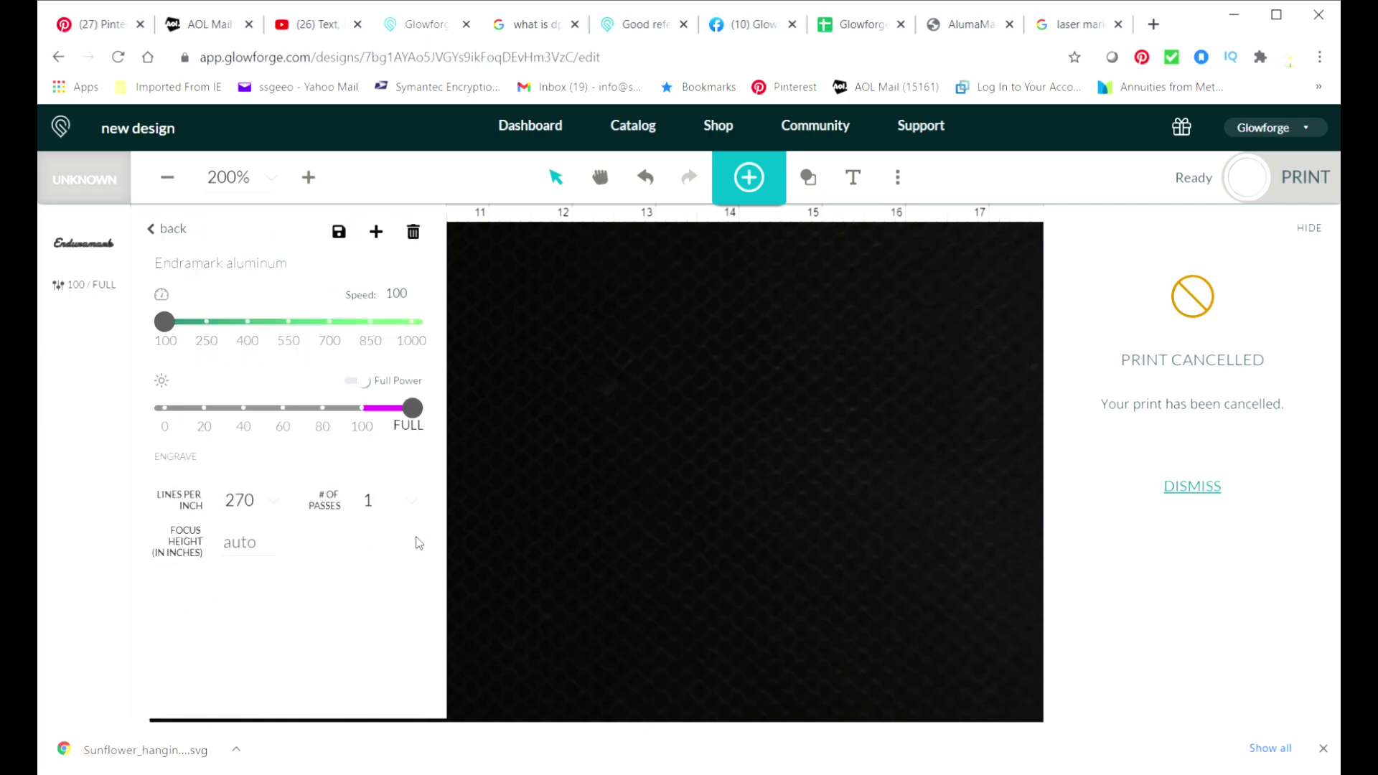
pyautogui.click(619, 421)
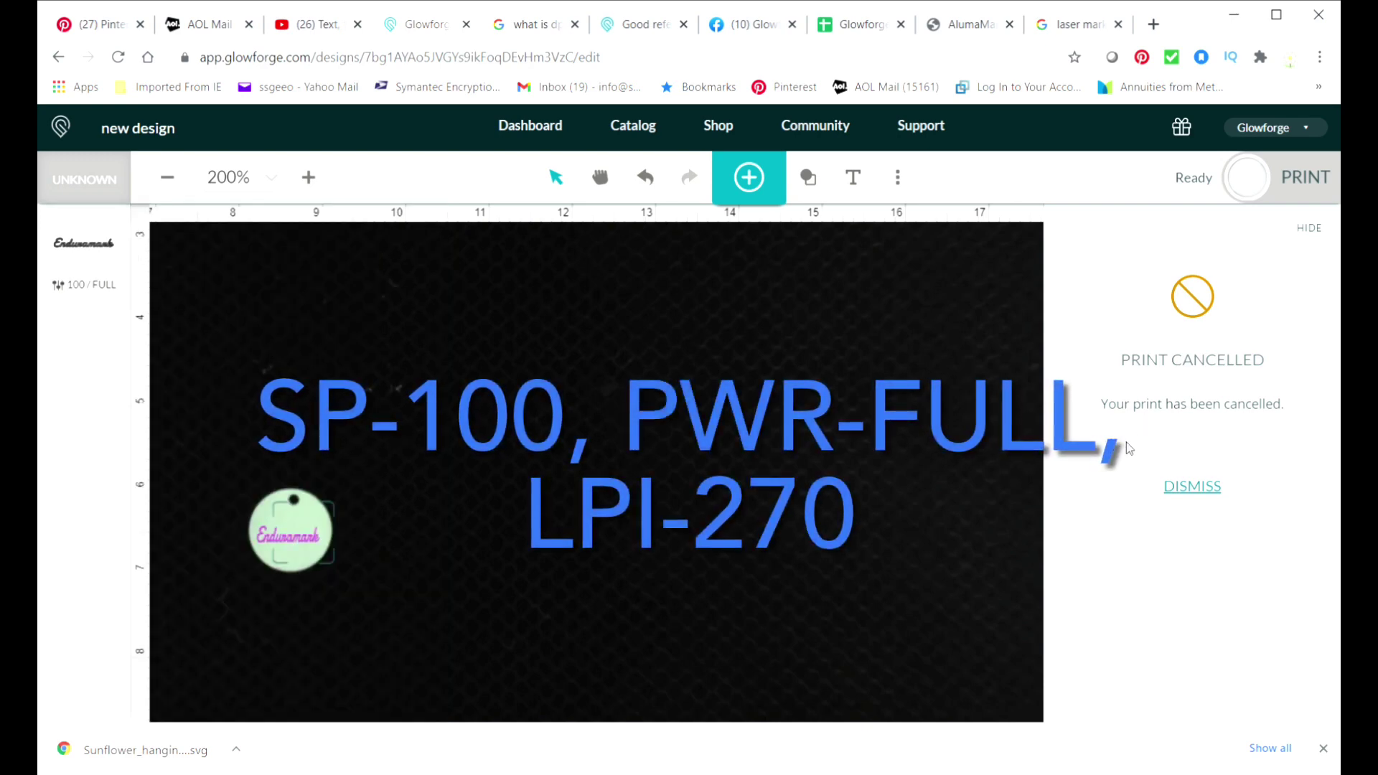
# - Dismiss the print-cancelled notice and print the job with the 270-LPI setting
pyautogui.click(1189, 486)
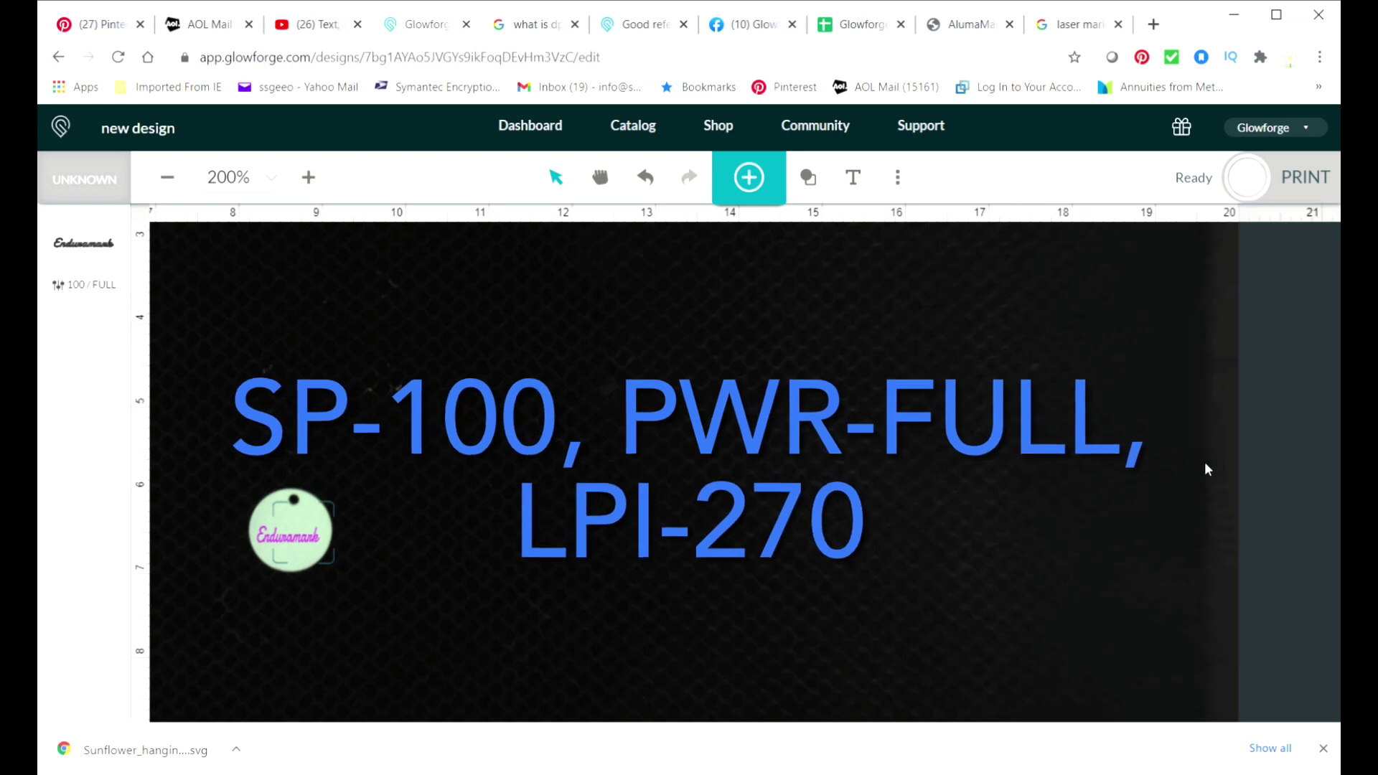
pyautogui.click(1249, 181)
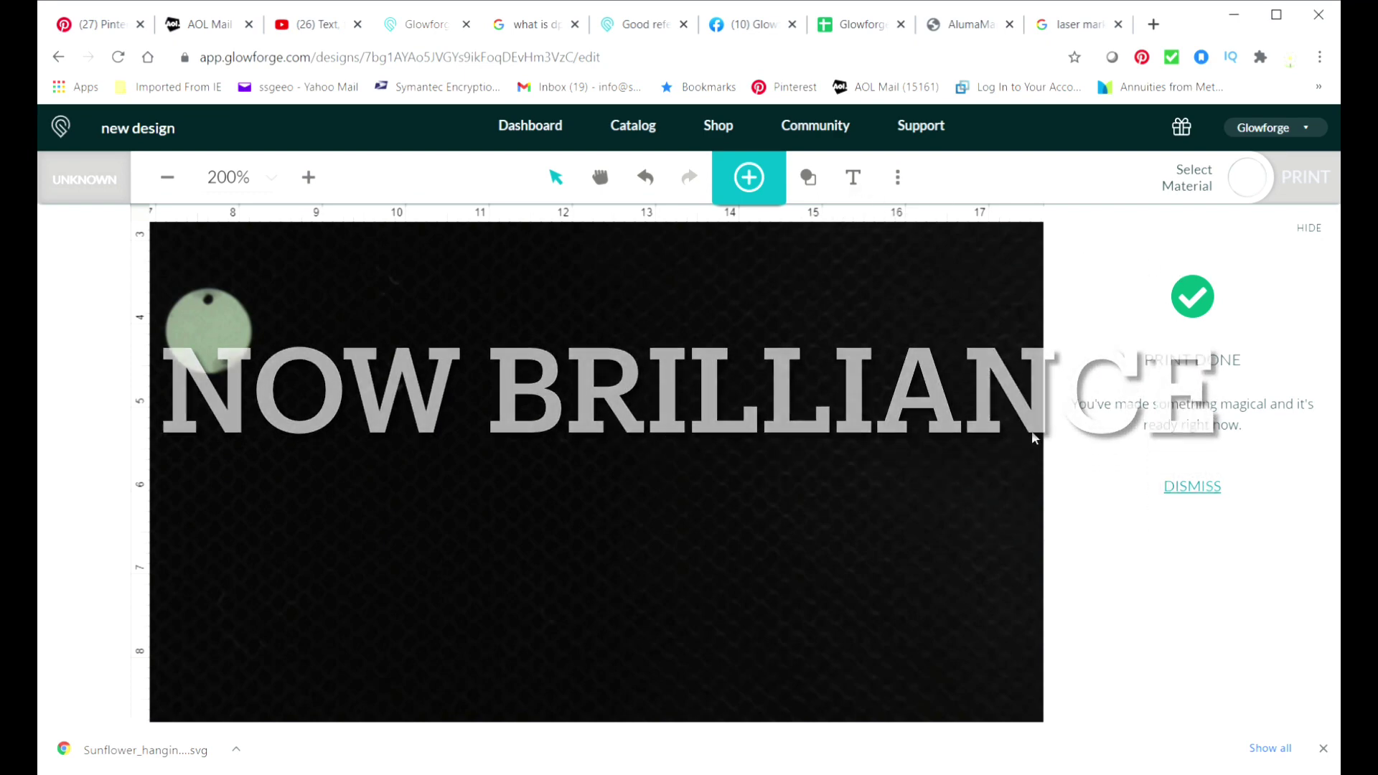
# - Dismiss the Print Done notice to return to the engraved tag
pyautogui.click(1200, 488)
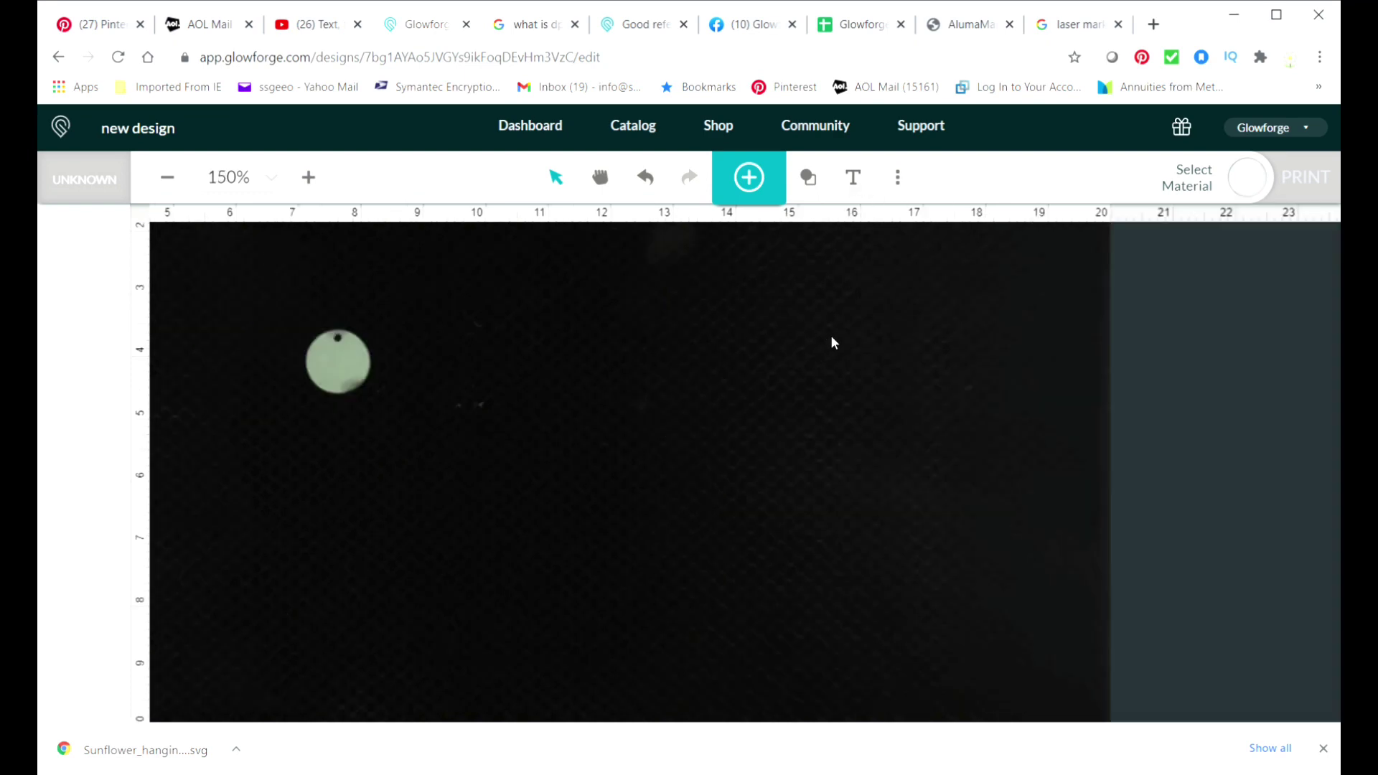